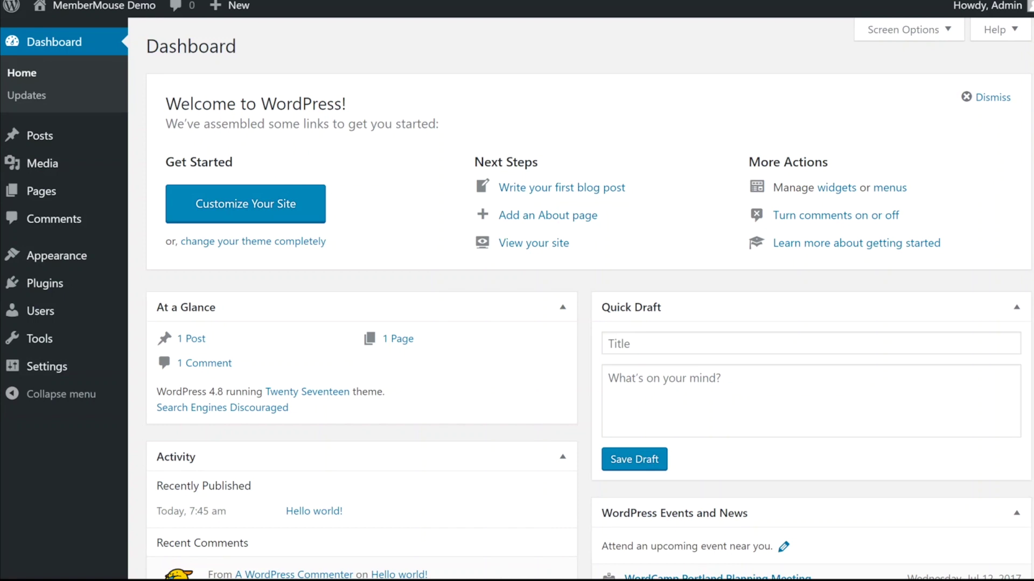
Upload membermouse.zip from the Add New Plugins page and install it.
mouse_move(55, 286)
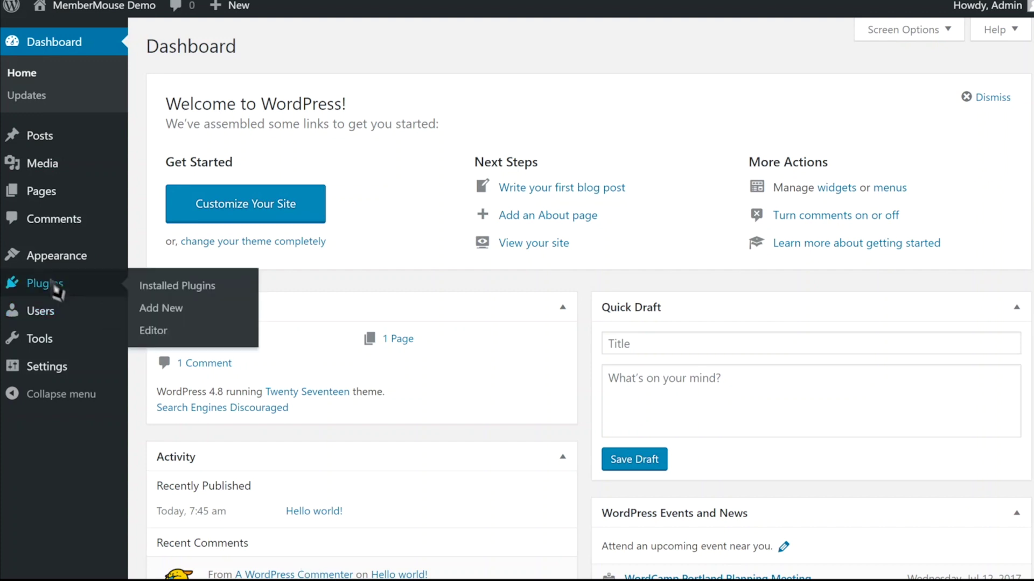
click(164, 315)
click(296, 50)
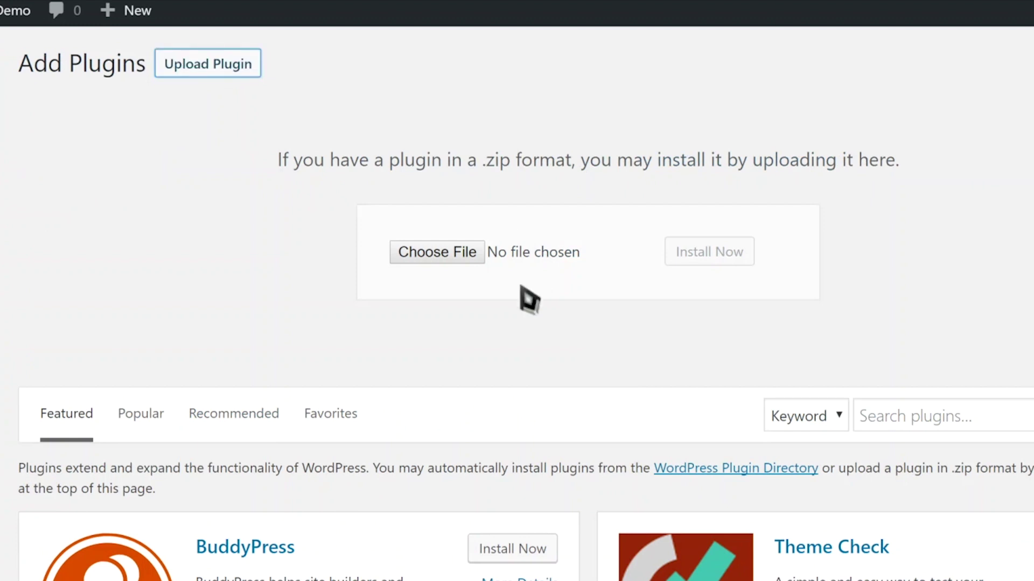
click(456, 258)
double_click(132, 54)
click(711, 252)
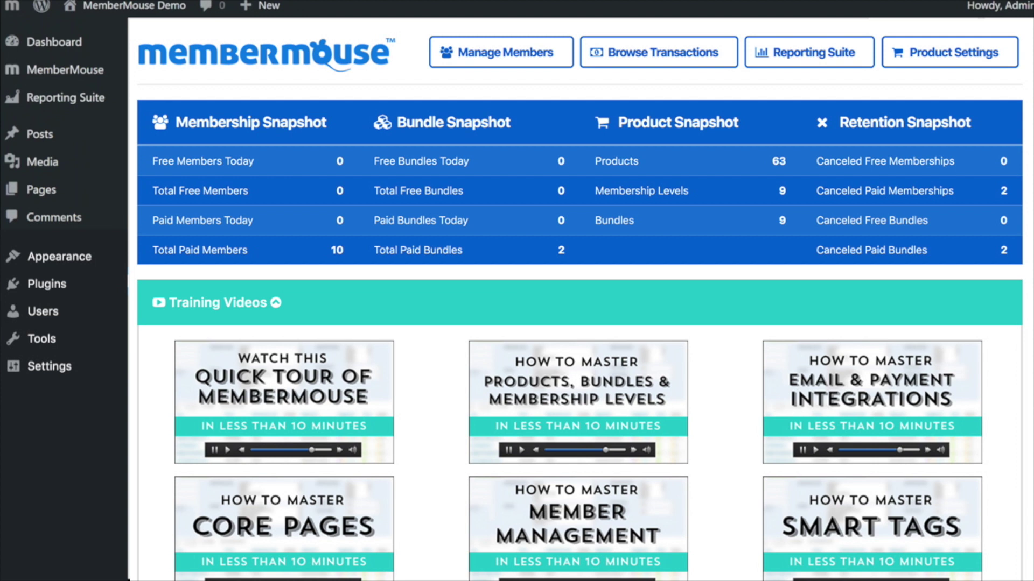
In Payment Settings, choose Stripe as the onsite payment method and enable test mode.
mouse_move(100, 76)
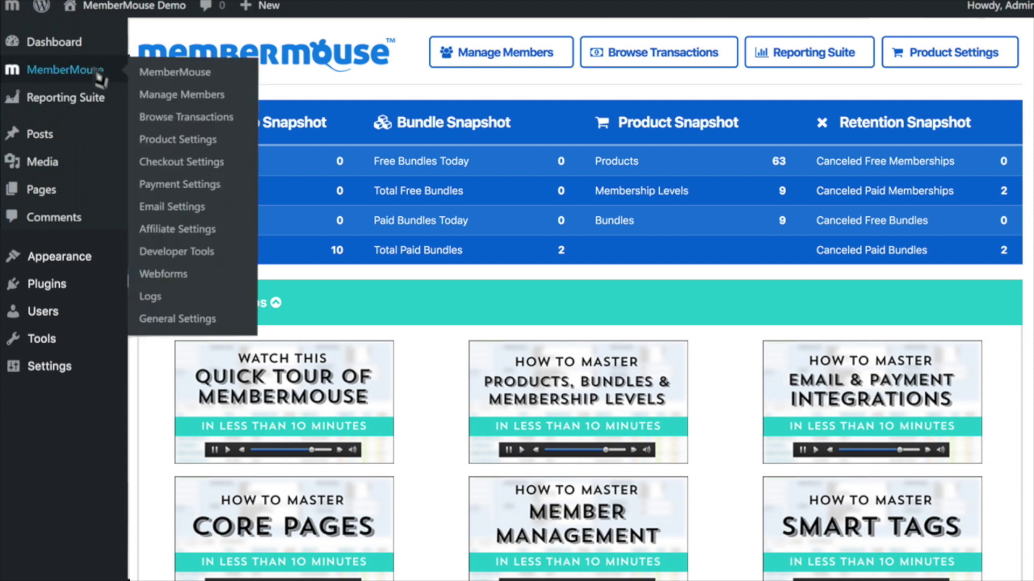
click(189, 191)
scroll(461, 397, down, 3)
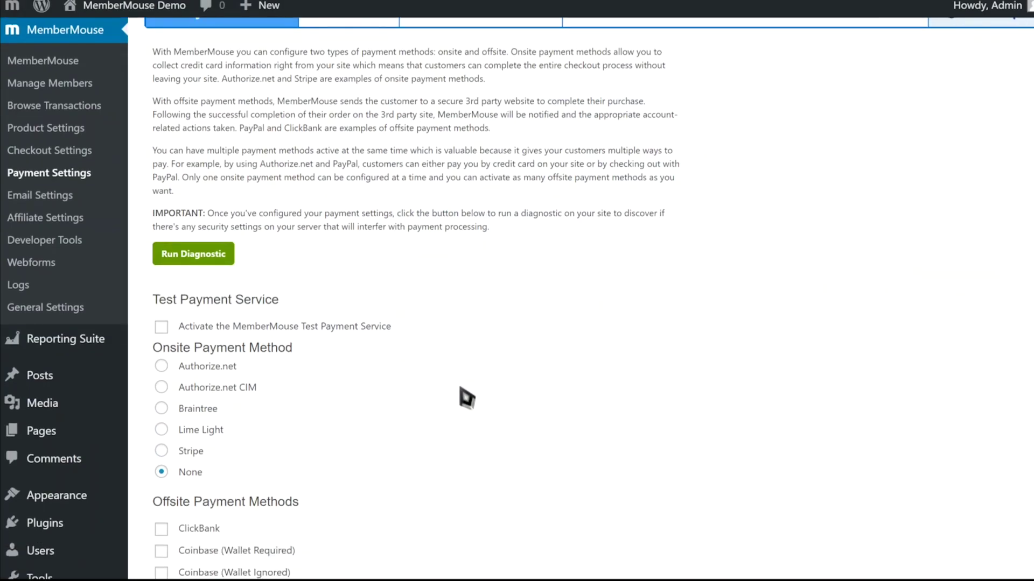
click(161, 342)
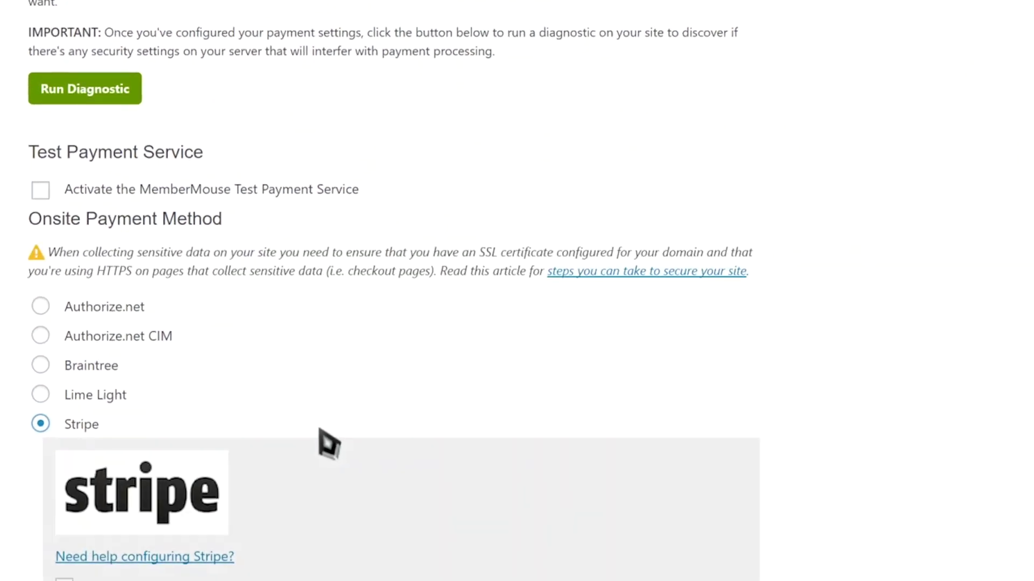
scroll(319, 430, down, 6)
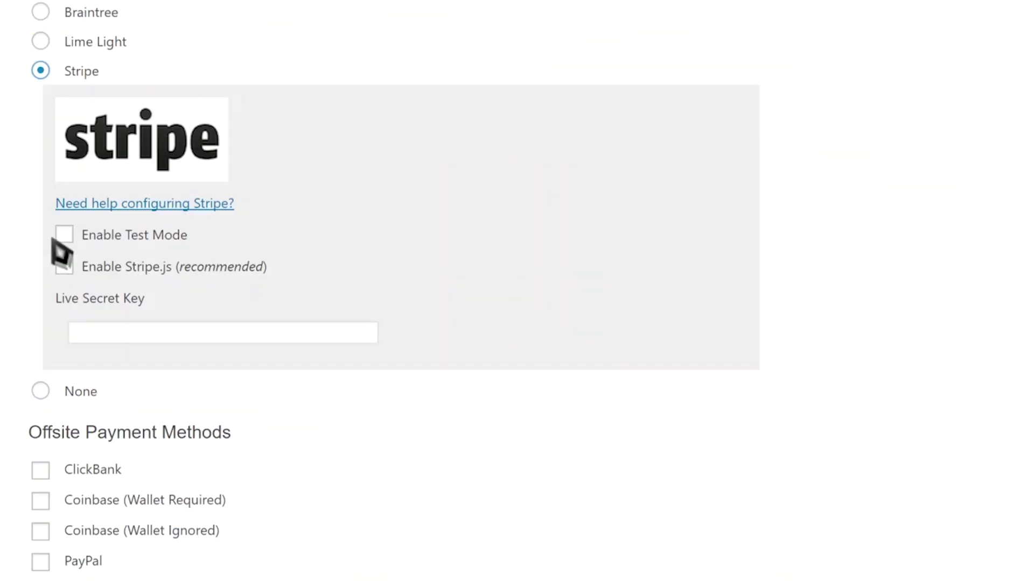
click(64, 235)
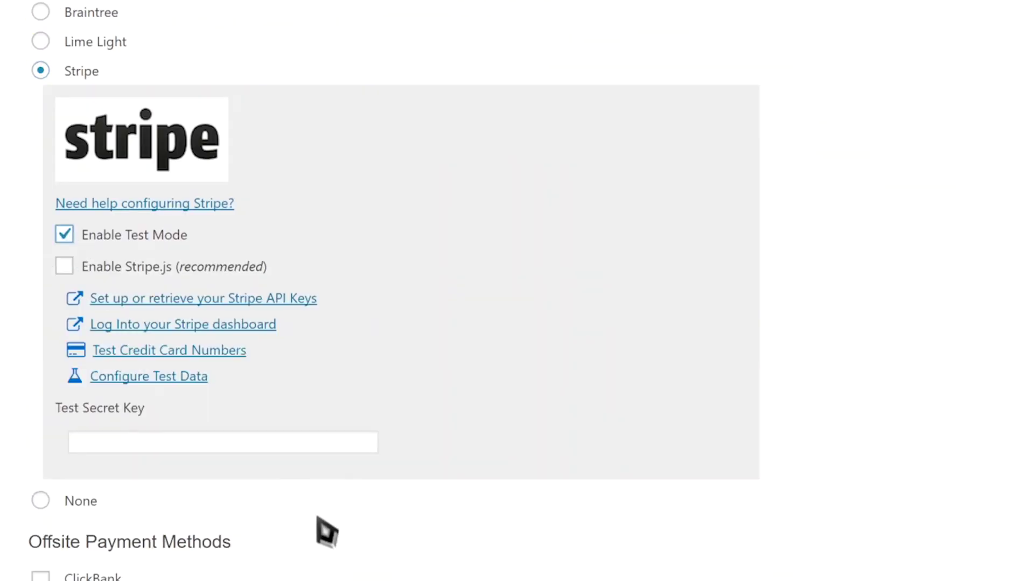
Paste the Stripe Test Secret Key and save the payment methods.
click(227, 446)
key(ctrl+v)
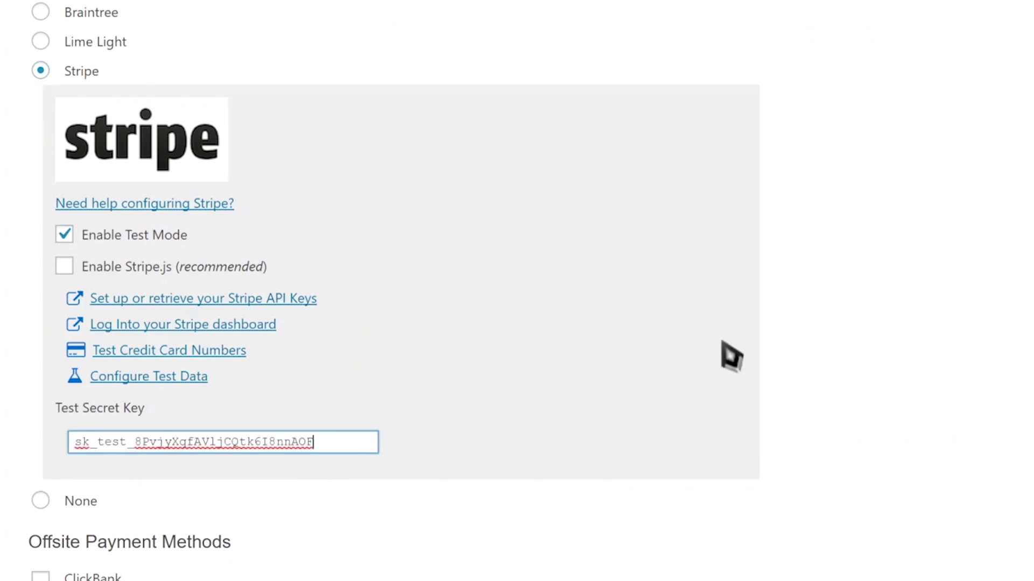
scroll(727, 399, down, 3)
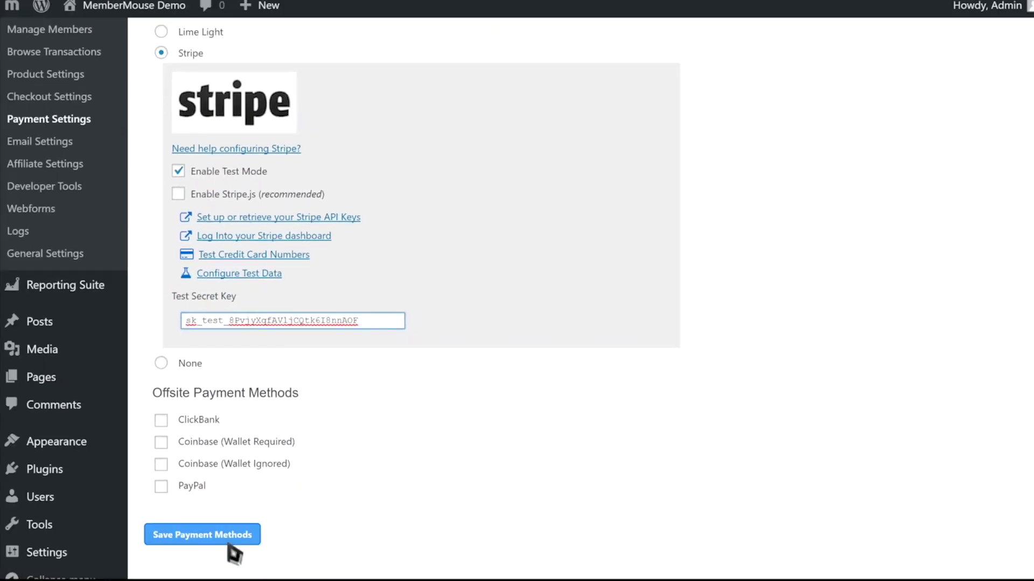
click(229, 542)
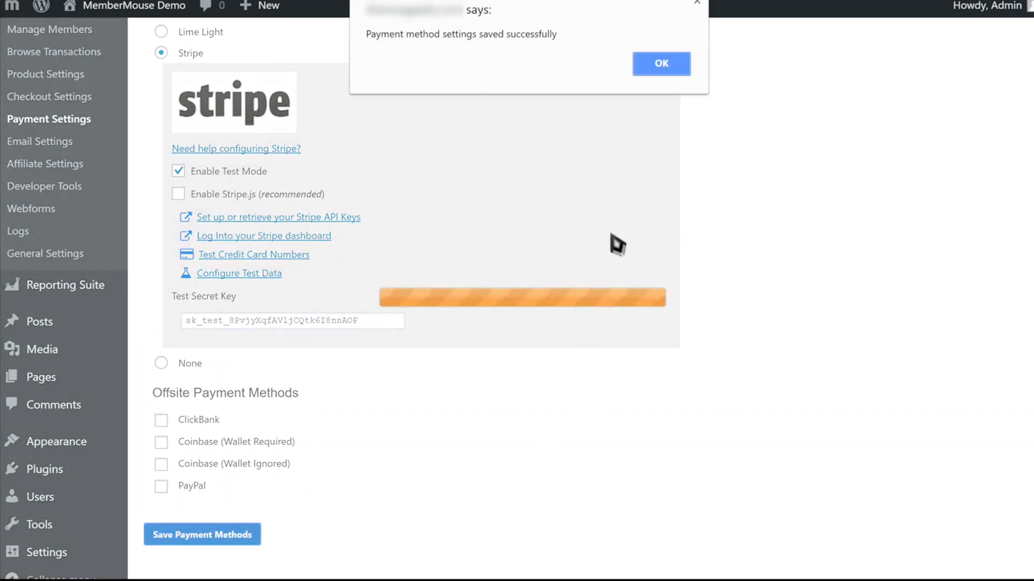
click(660, 67)
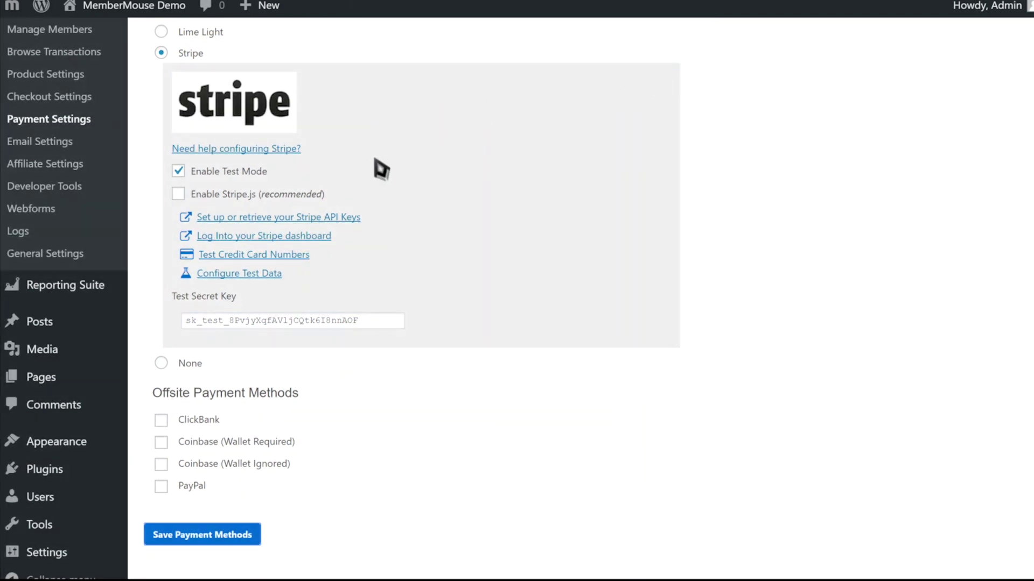
click(33, 74)
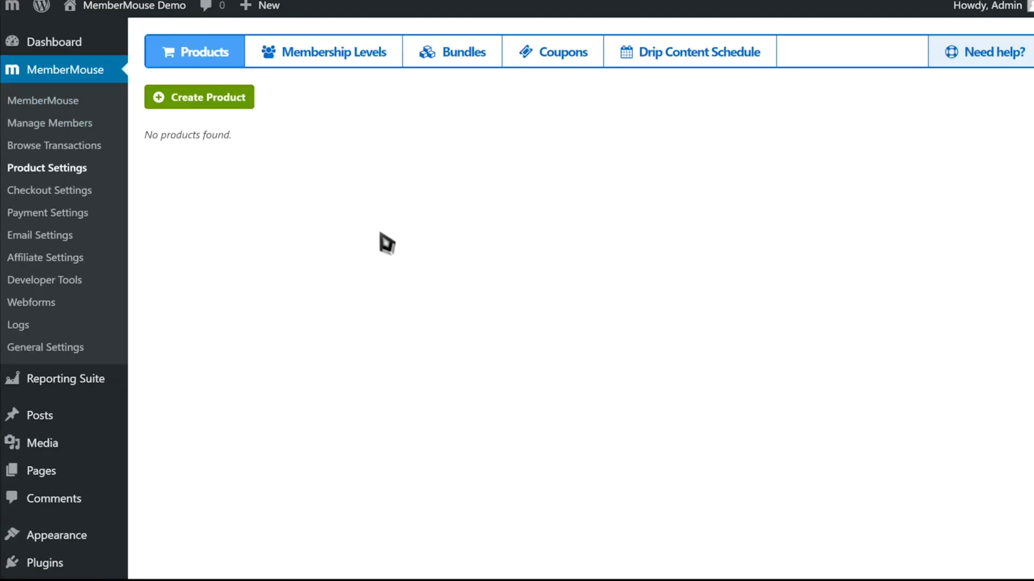
Create the Monthly Subscription product at 9.95, rebilling every 1 month, and save it.
click(225, 102)
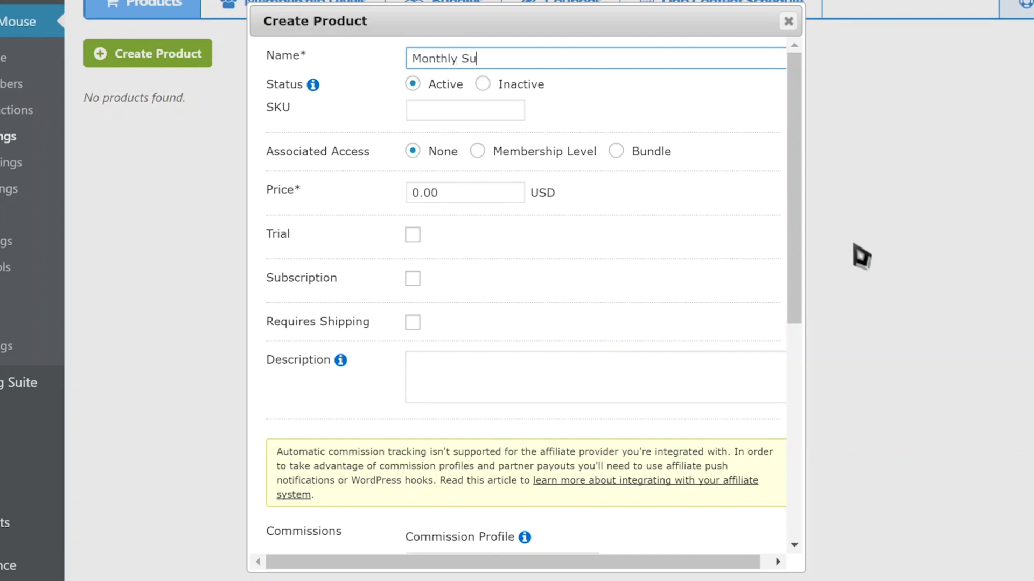
click(426, 193)
text(9.95)
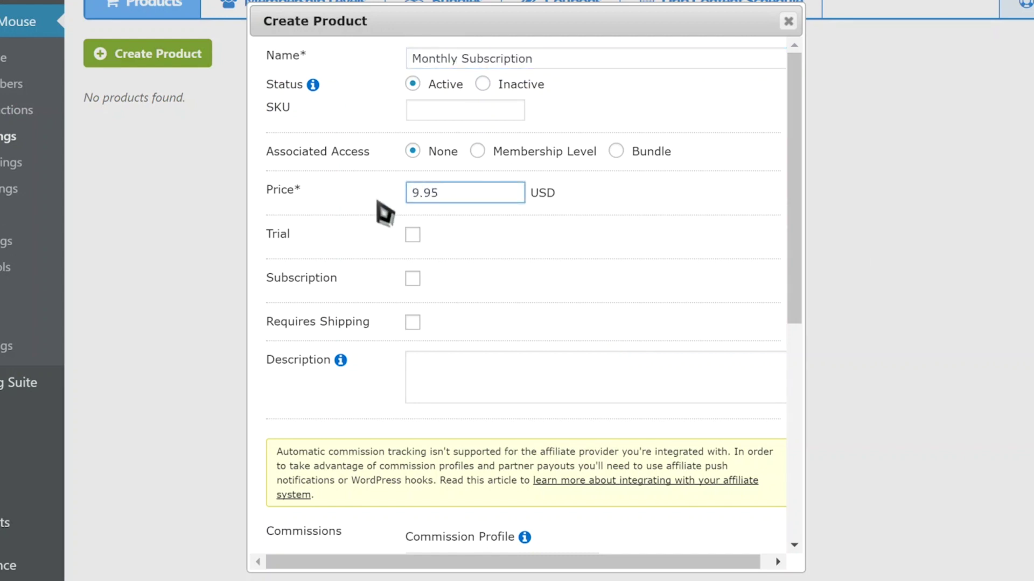
click(413, 278)
click(500, 318)
text(1)
key(Tab)
key(m)
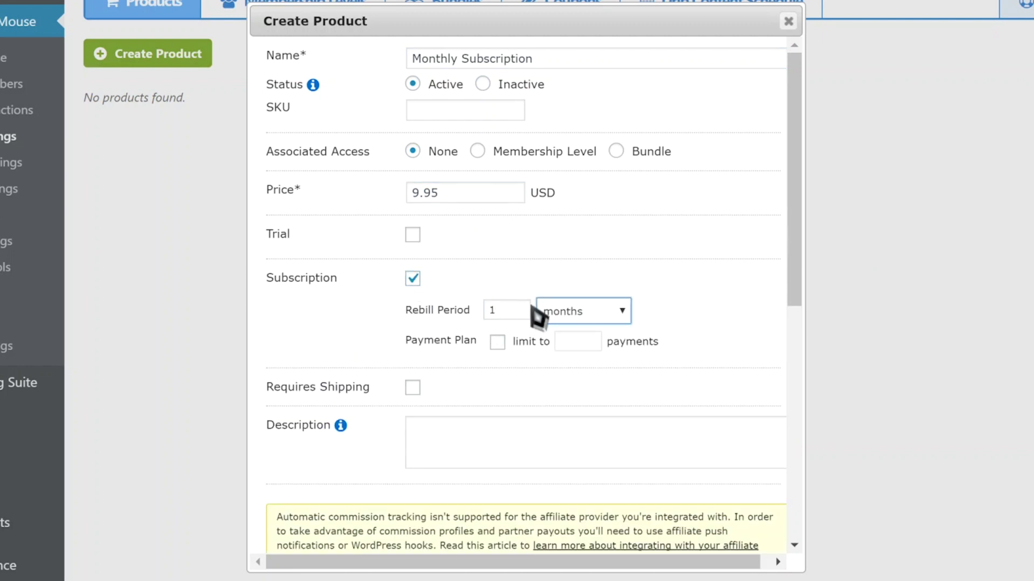
scroll(719, 412, down, 9)
click(642, 491)
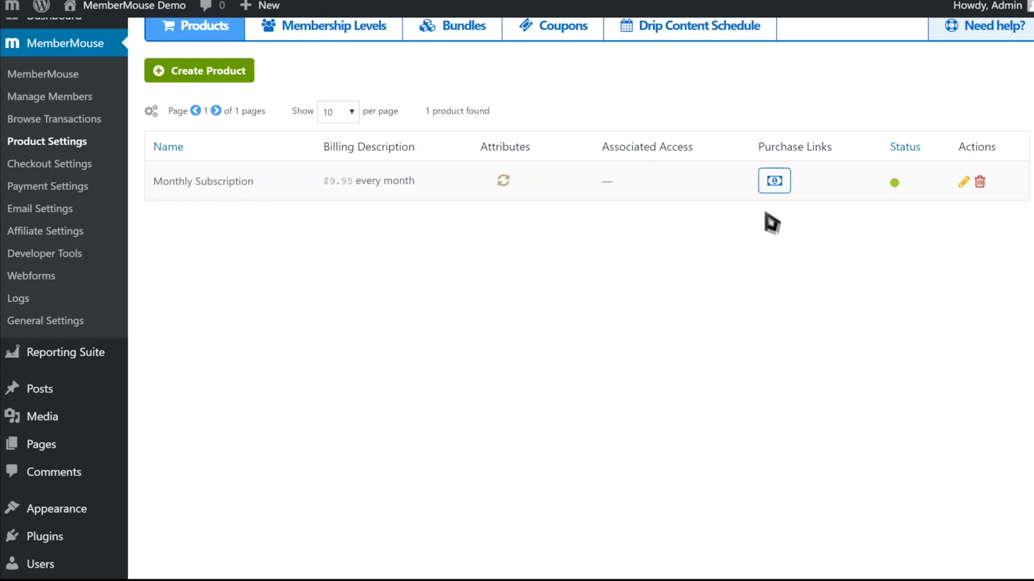
click(775, 181)
Open the Monthly Subscription static checkout link in a new browser page.
click(633, 380)
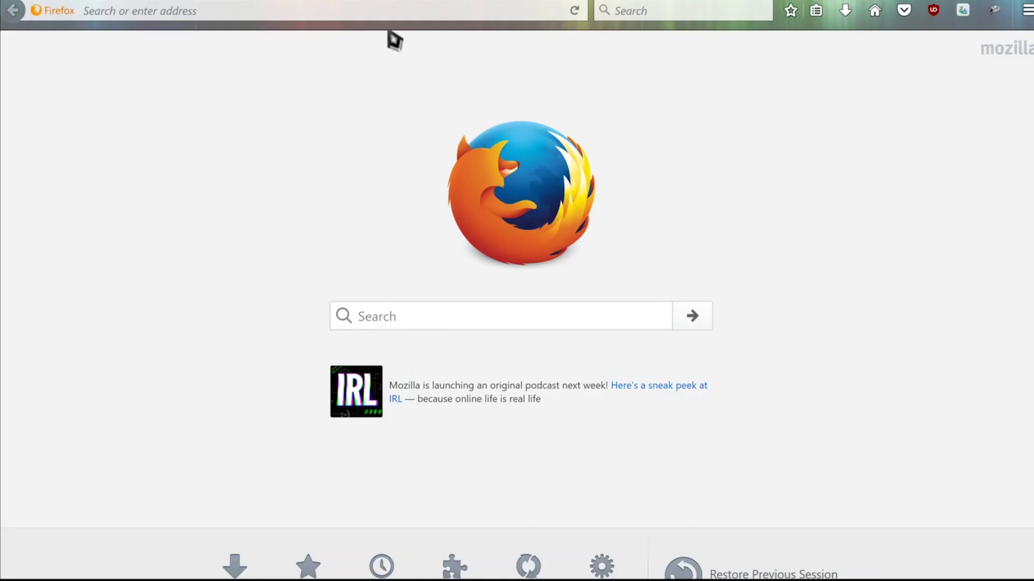
click(406, 16)
key(ctrl+v)
key(Return)
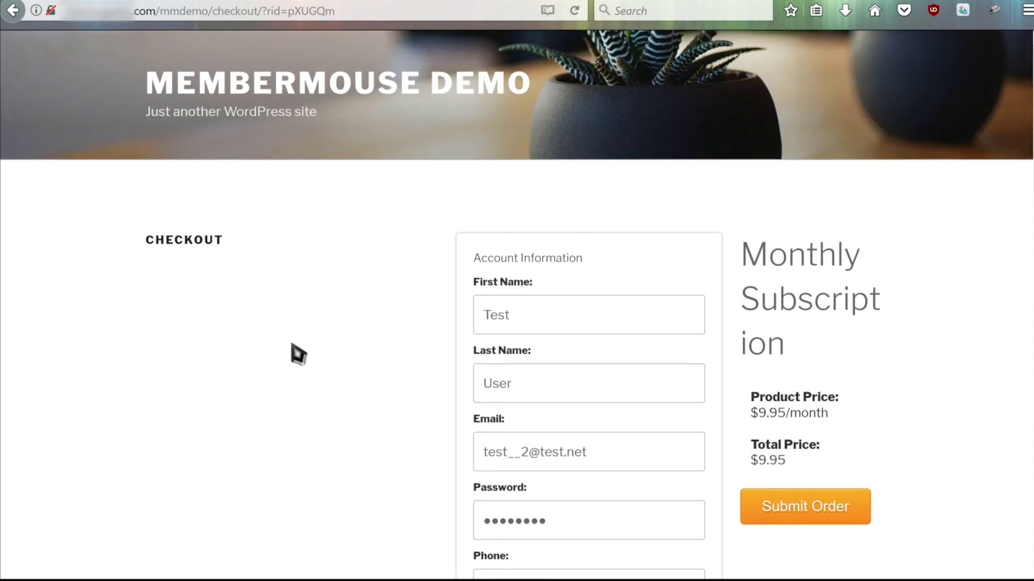
Review the prefilled checkout form and submit the test order.
scroll(298, 354, down, 3)
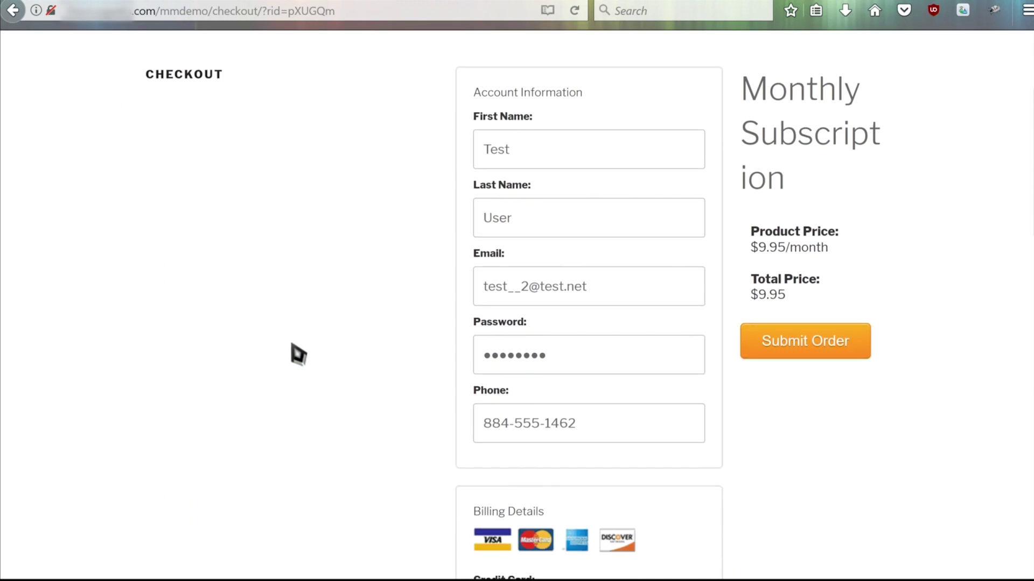
scroll(298, 354, down, 4)
scroll(298, 353, down, 3)
scroll(298, 353, down, 4)
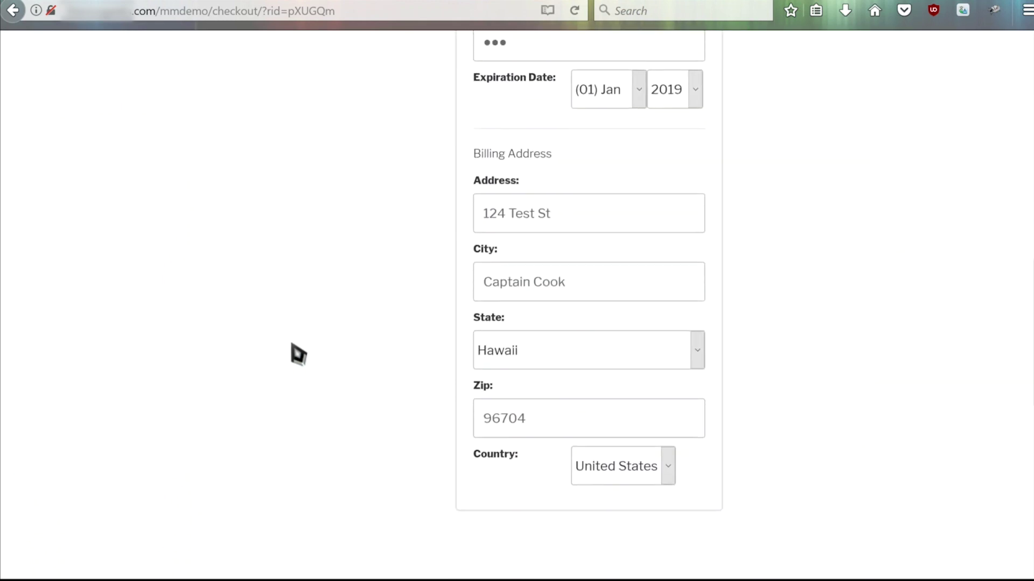
scroll(297, 354, up, 7)
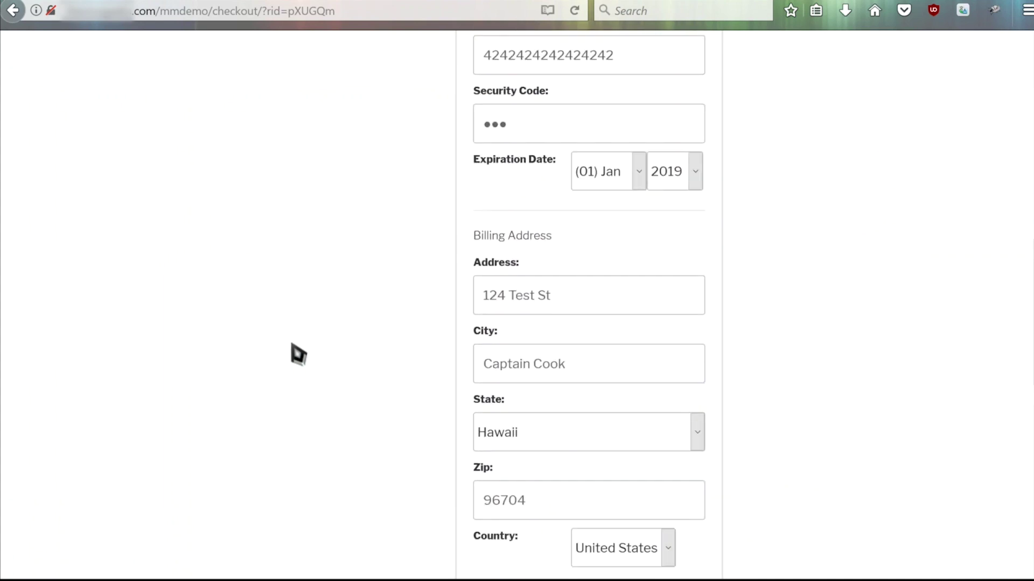
scroll(298, 354, up, 5)
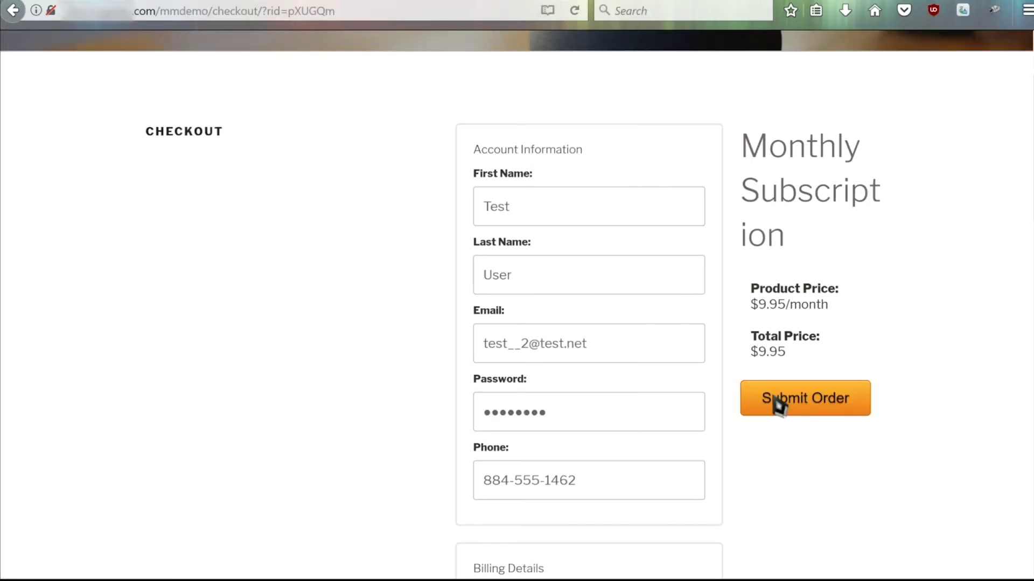
click(779, 408)
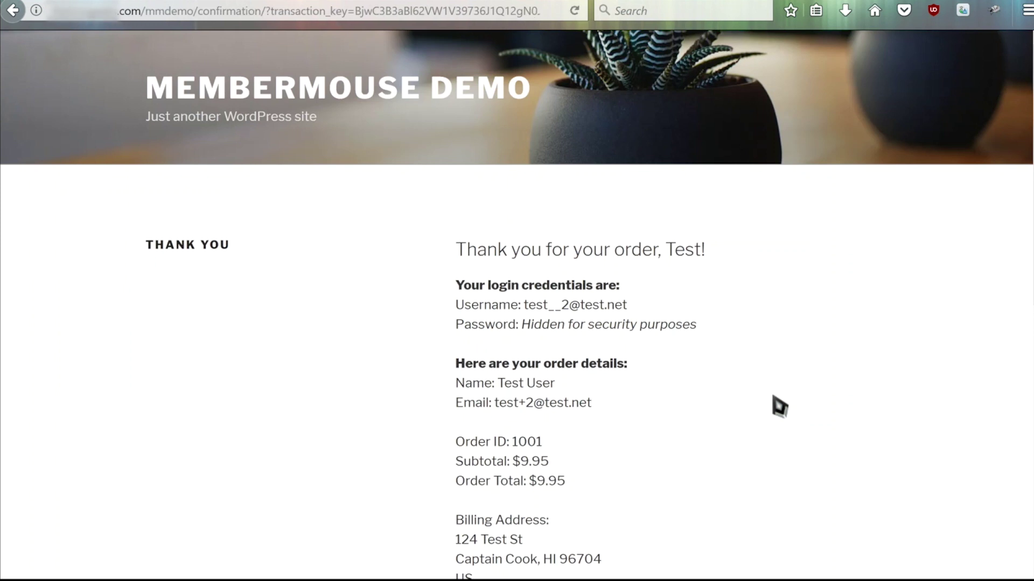
scroll(779, 408, down, 5)
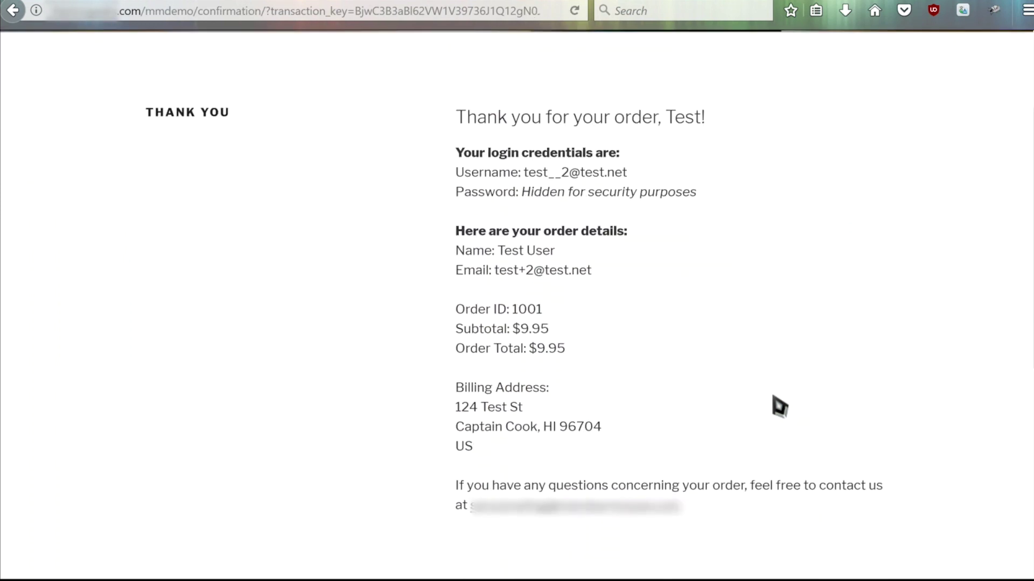
scroll(779, 407, up, 5)
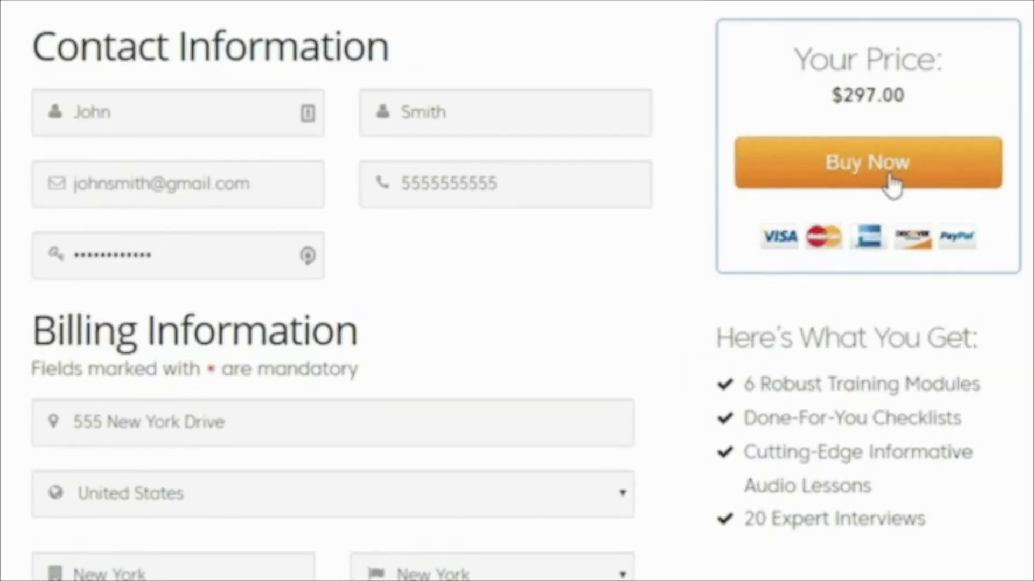
Complete the sample $297 purchase with Buy Now.
click(892, 183)
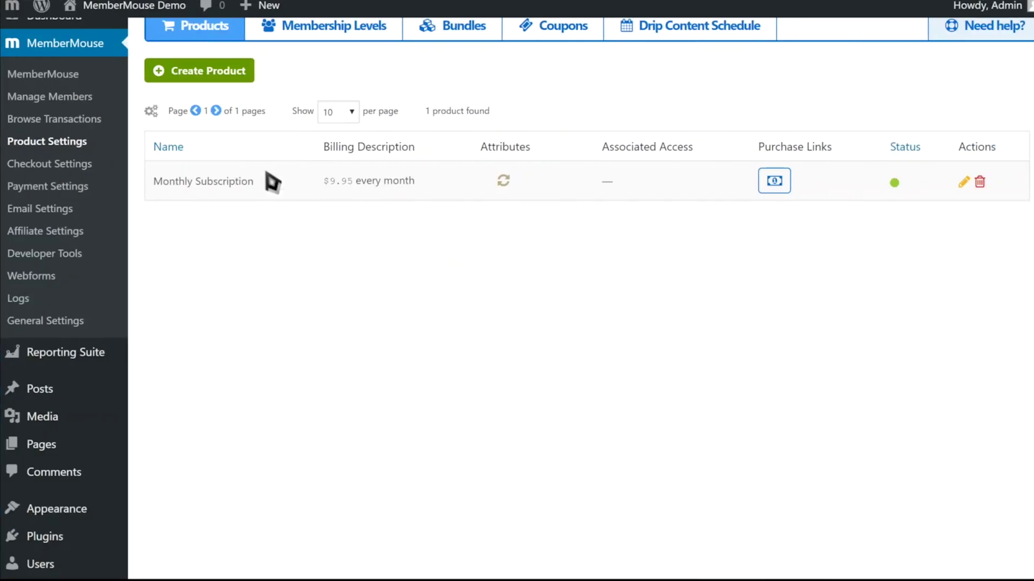
Open the test member's record, review its Transactions, then keep Free Membership under Access Rights.
click(75, 97)
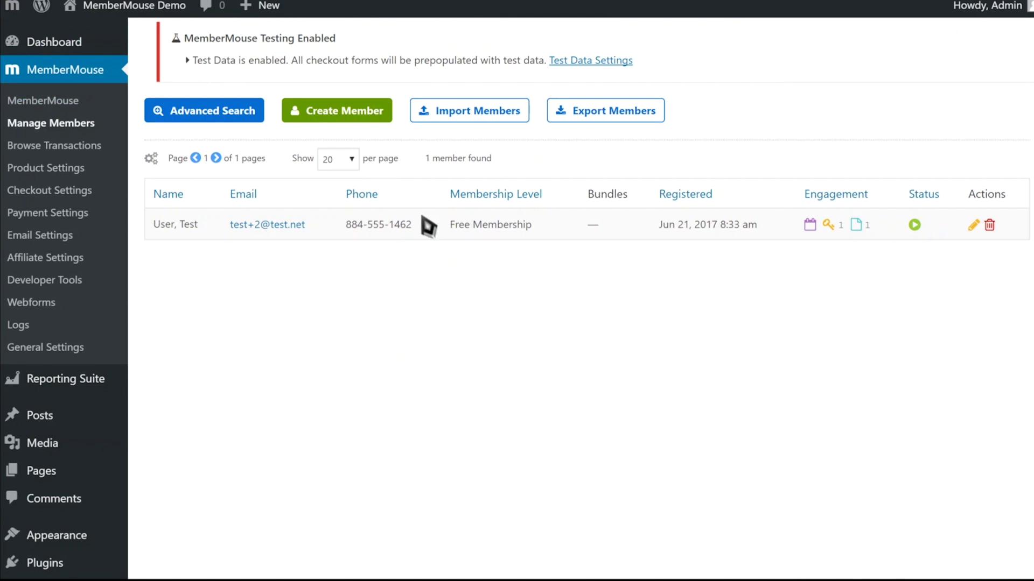
click(269, 233)
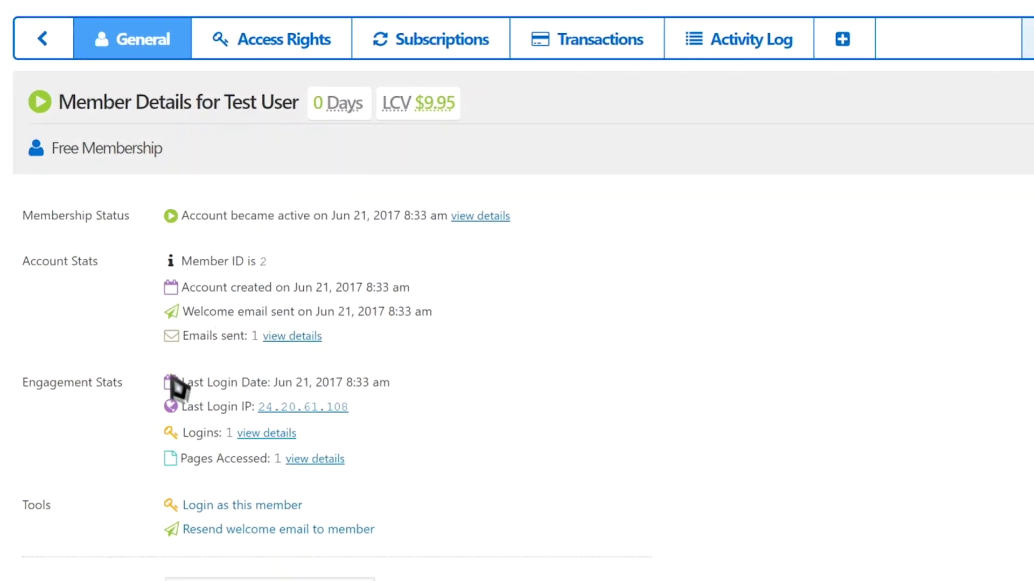
click(561, 40)
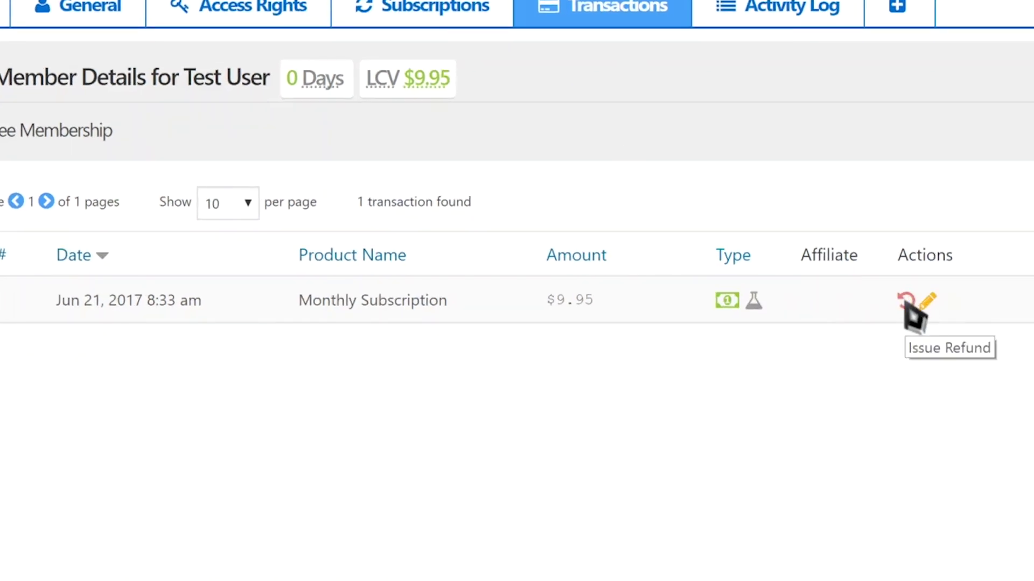
click(237, 7)
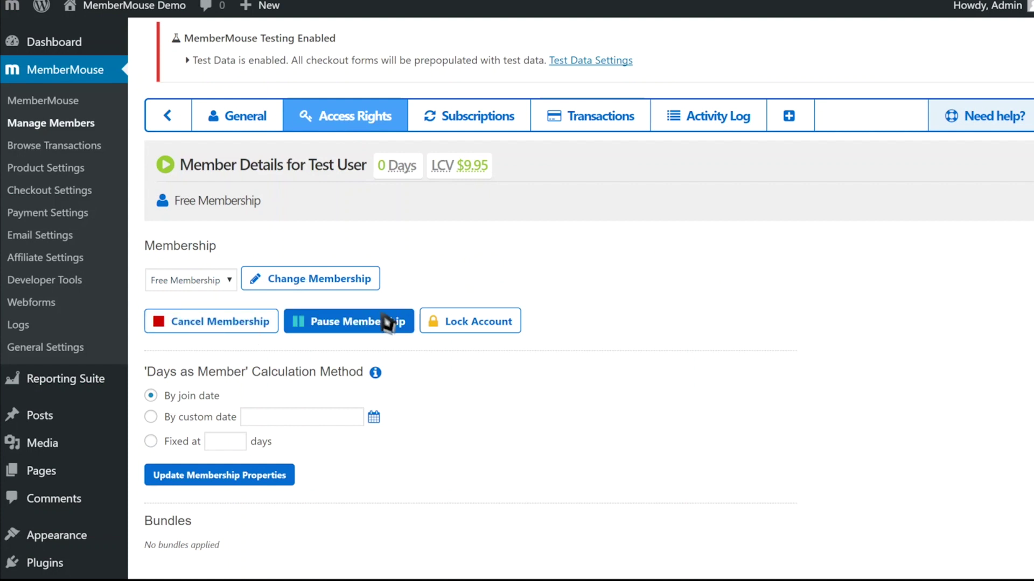
click(201, 281)
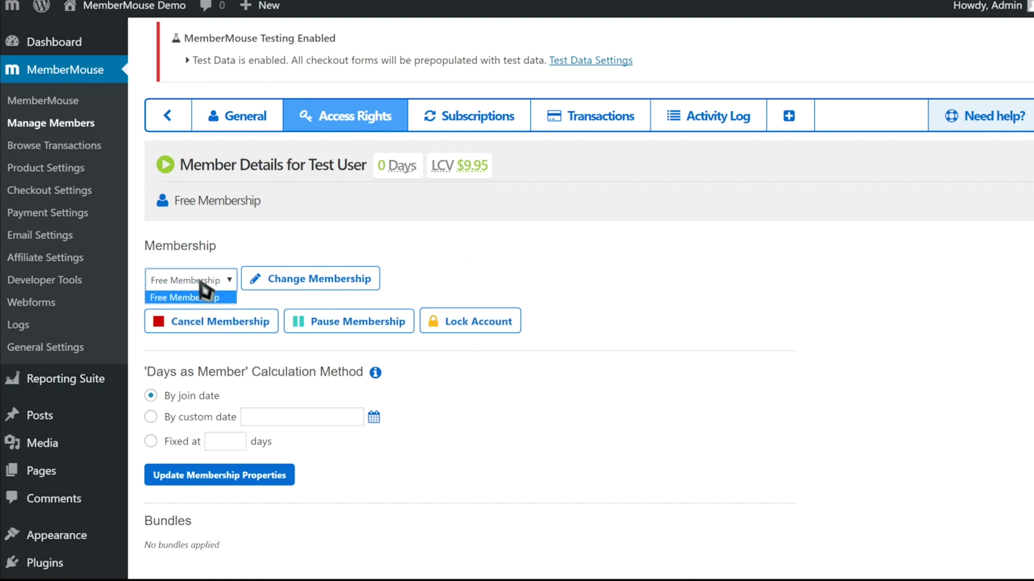
click(204, 296)
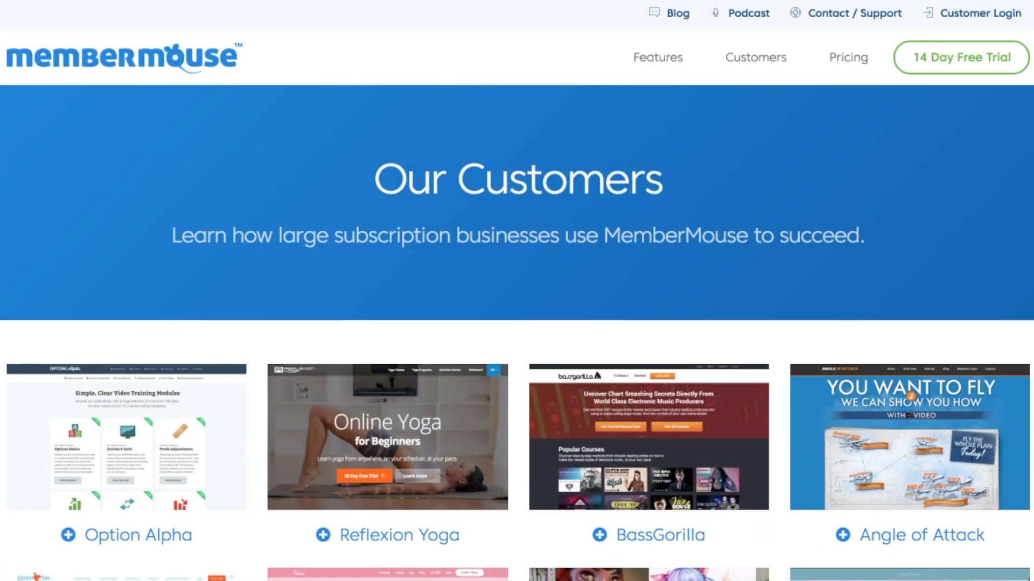
scroll(517, 323, down, 1)
Browse the Our Customers showcase, then open the Contact / Support details.
scroll(517, 323, down, 1)
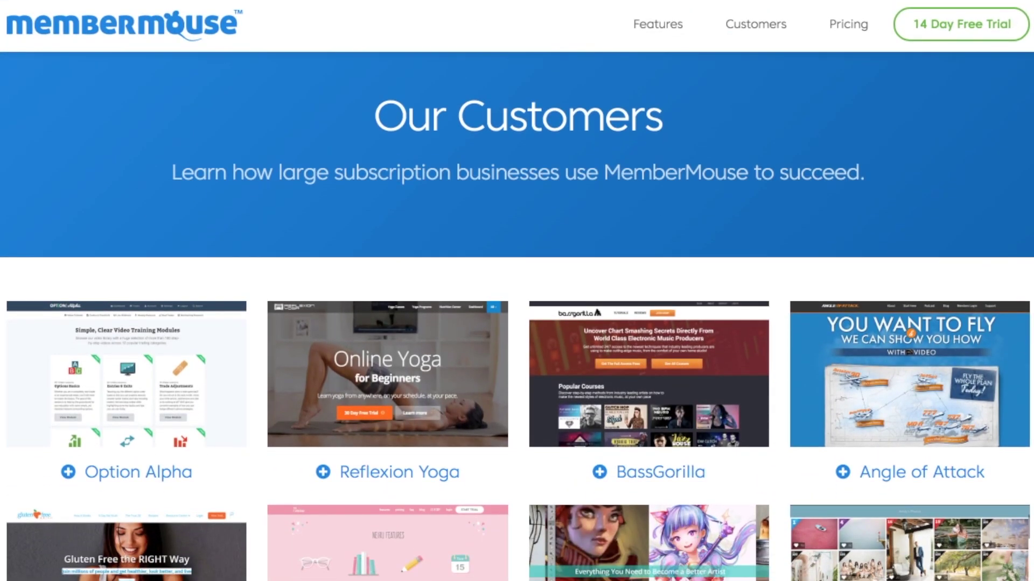
scroll(517, 324, down, 4)
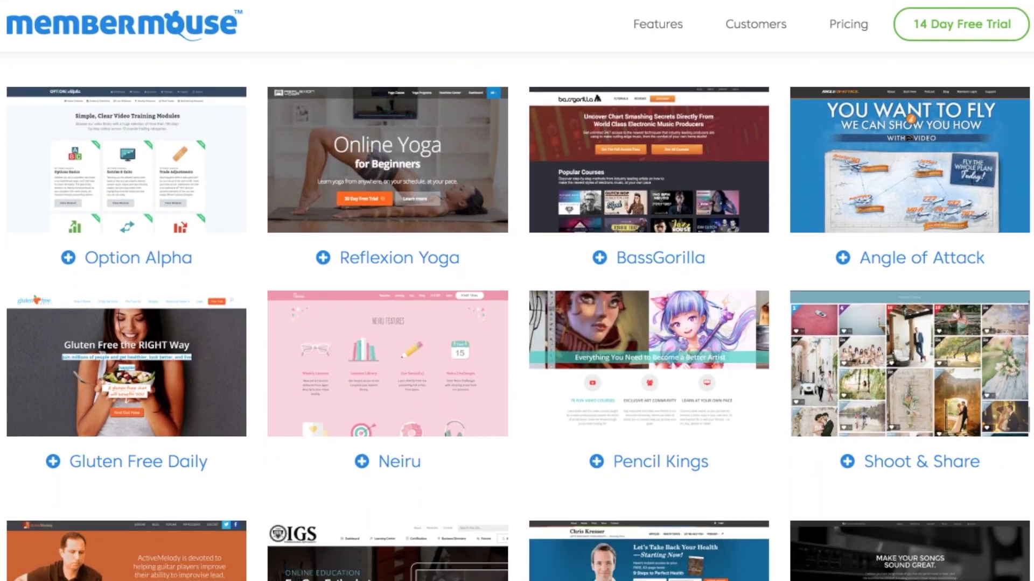
scroll(517, 324, down, 2)
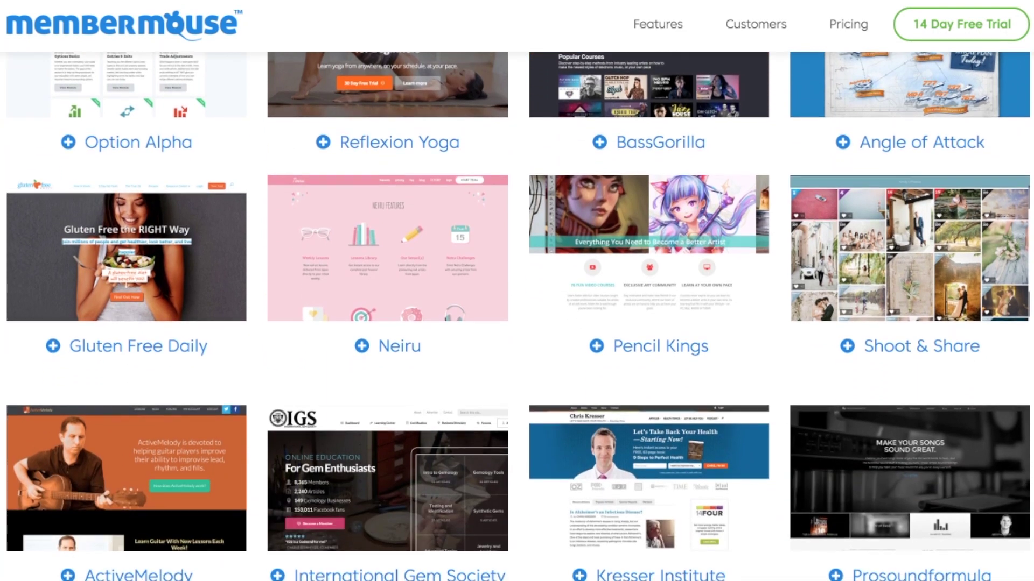
scroll(896, 40, up, 7)
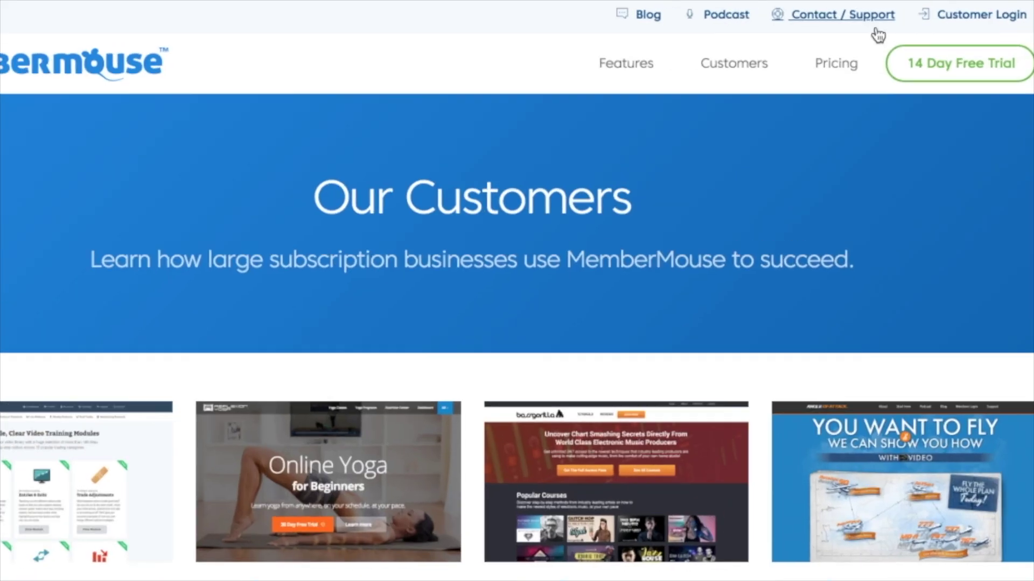
click(883, 23)
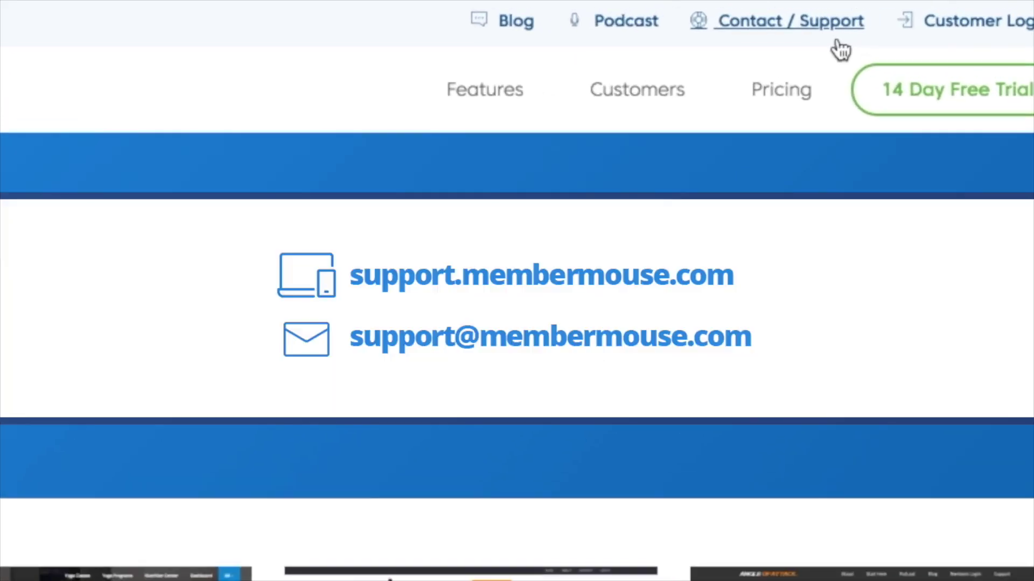